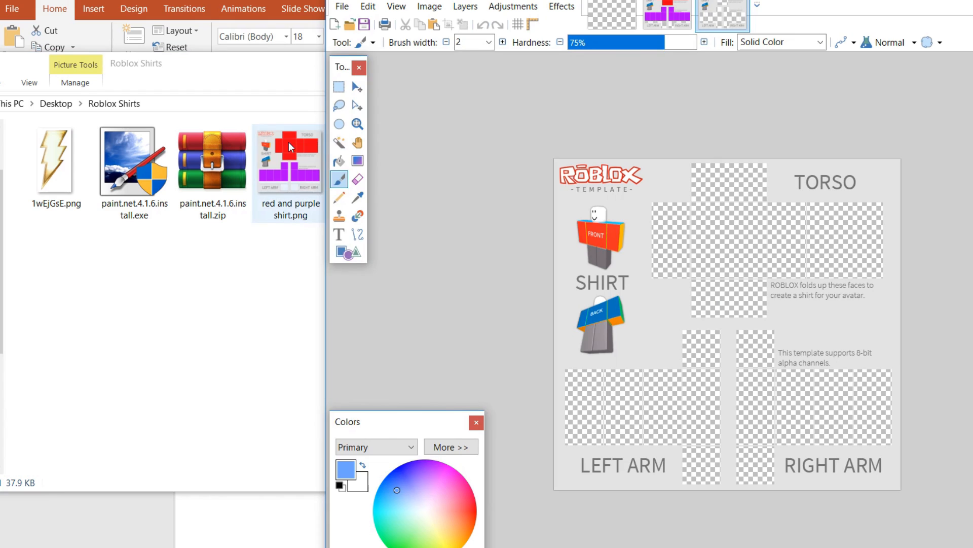
Step: Add shazam torso.png to the shirt template as a new layer and move it up toward the torso area
mouse_move(80, 269)
left_mouse_down()
mouse_move(312, 228)
mouse_move(722, 230)
left_mouse_up()
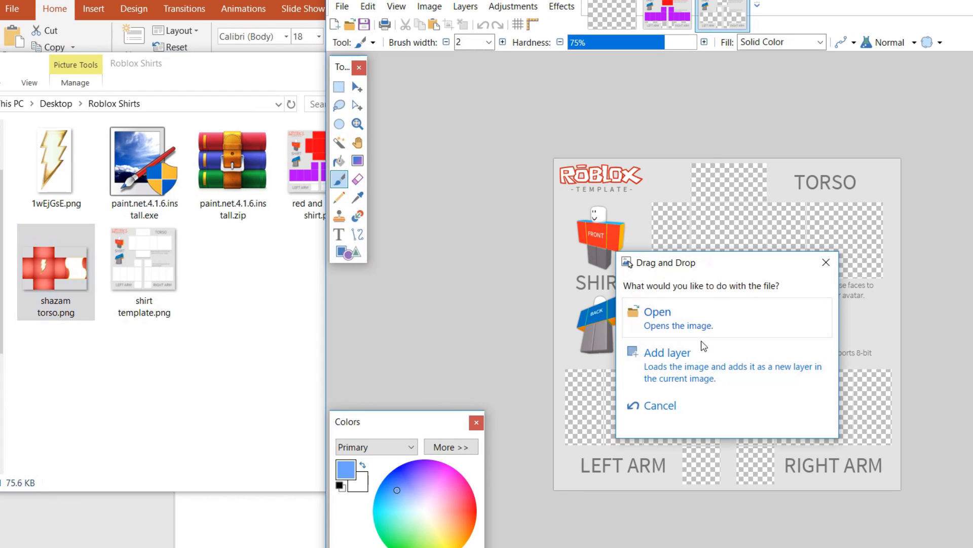
left_click(701, 365)
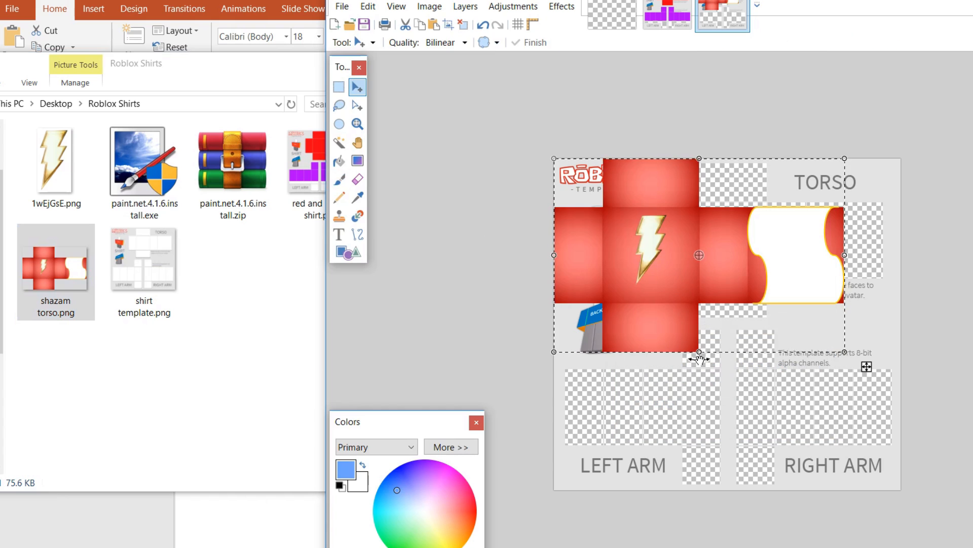
left_click_drag(678, 298, 645, 444)
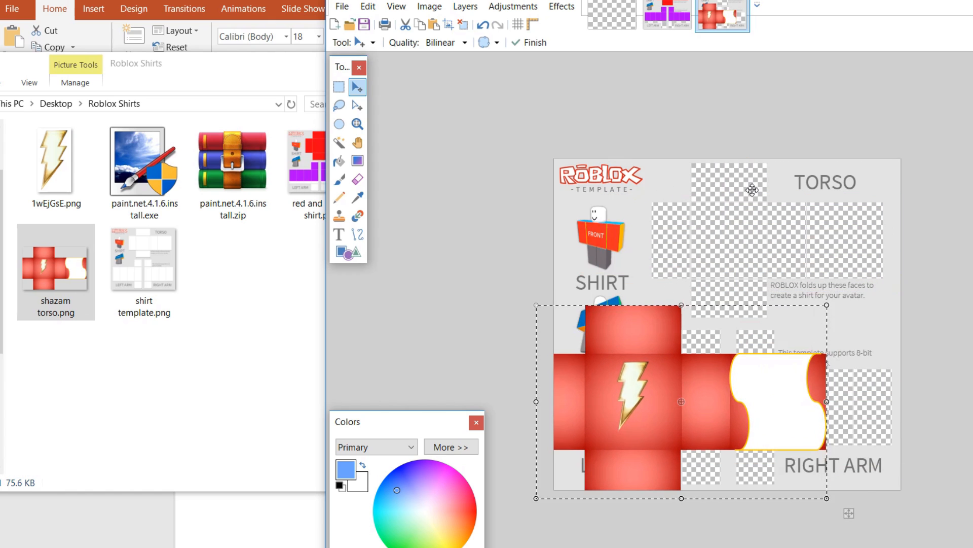
left_click_drag(687, 355, 737, 235)
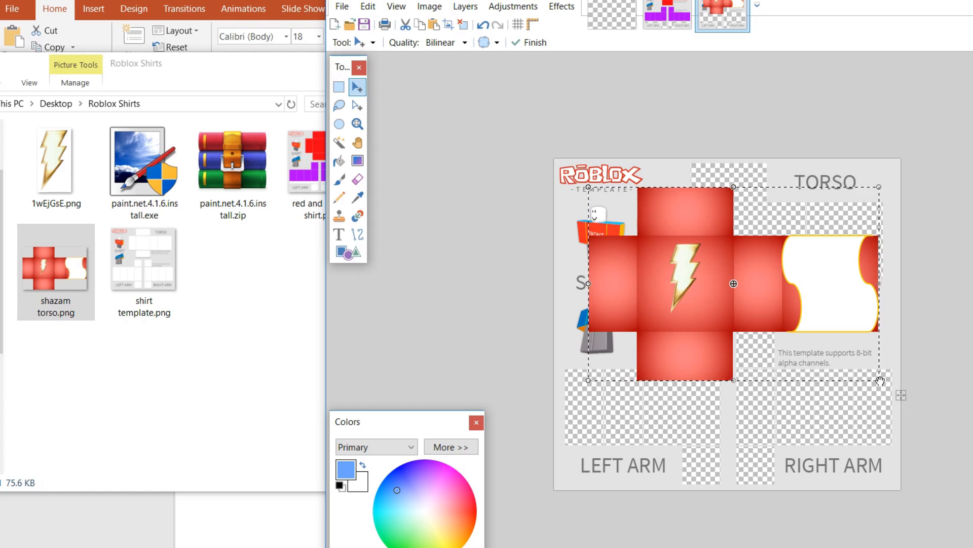
Step: Shrink and align the torso artwork to the template's TORSO panels, and move its layer beneath the Background layer
left_click_drag(880, 380, 818, 327)
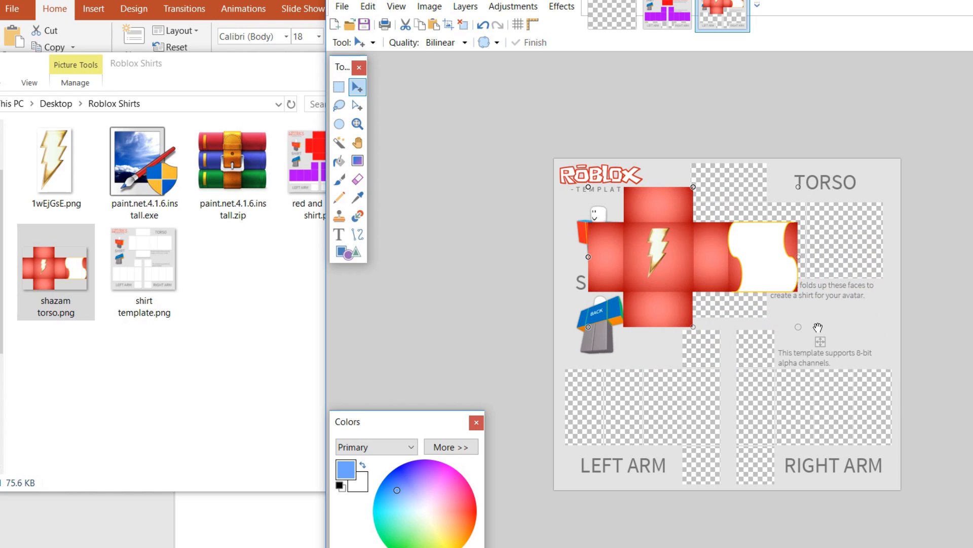
left_click_drag(633, 298, 700, 274)
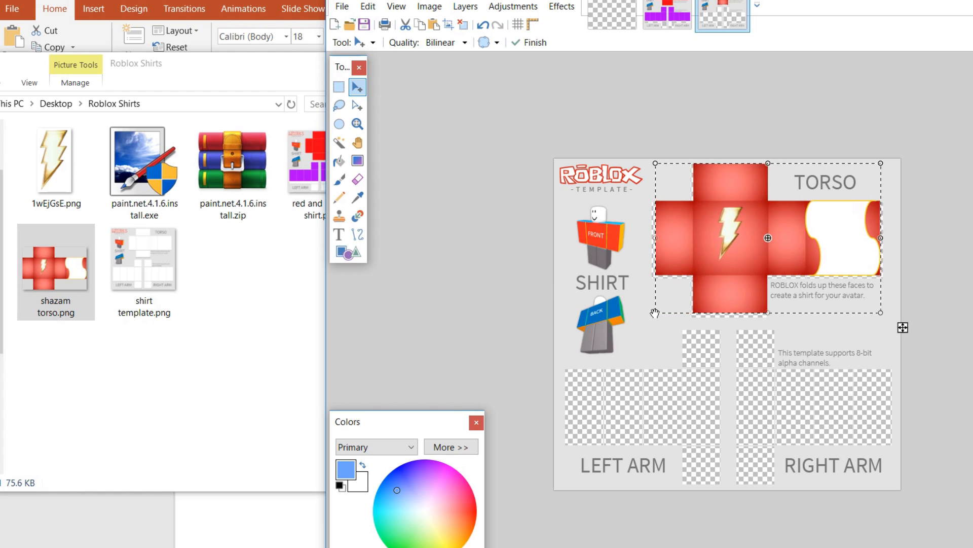
left_click_drag(655, 312, 652, 317)
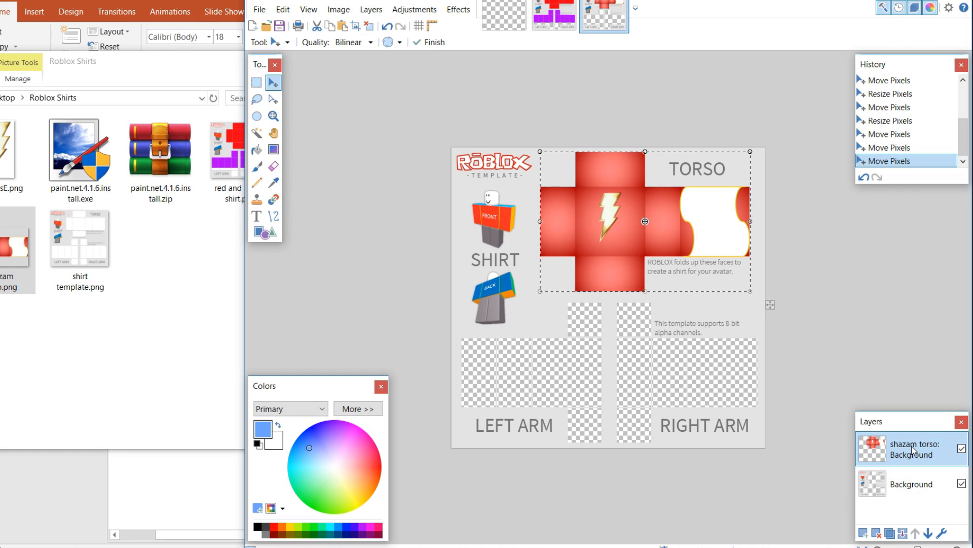
left_click_drag(912, 448, 911, 492)
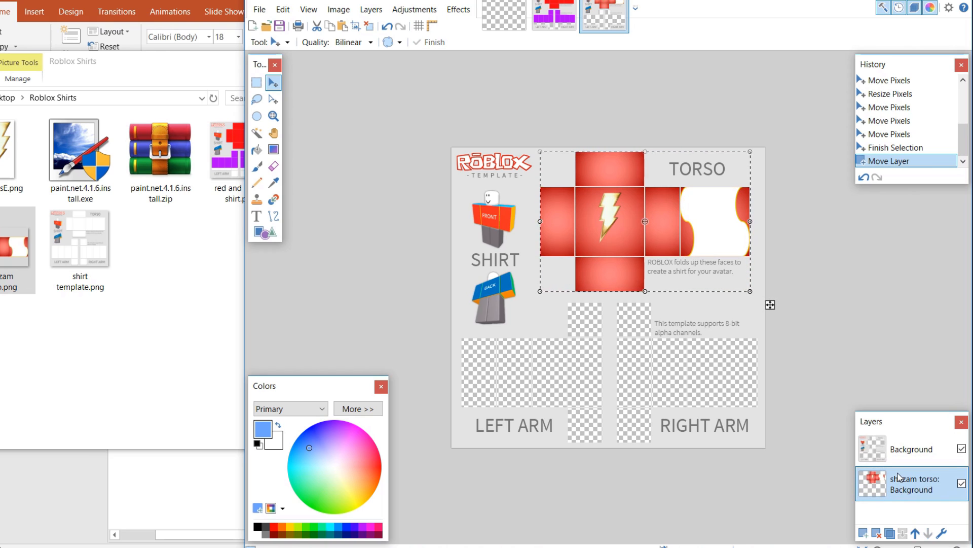
Step: Add shazam arms.png as a new layer and move it down over the template's arm panels
left_click(201, 275)
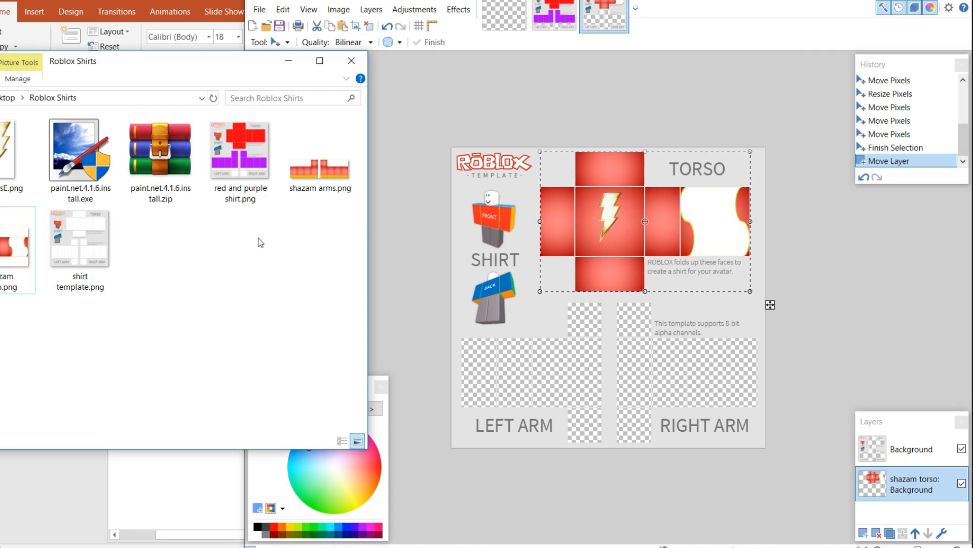
left_click(324, 166)
mouse_move(323, 166)
left_mouse_down()
mouse_move(583, 354)
mouse_move(618, 349)
left_mouse_up()
left_click(625, 330)
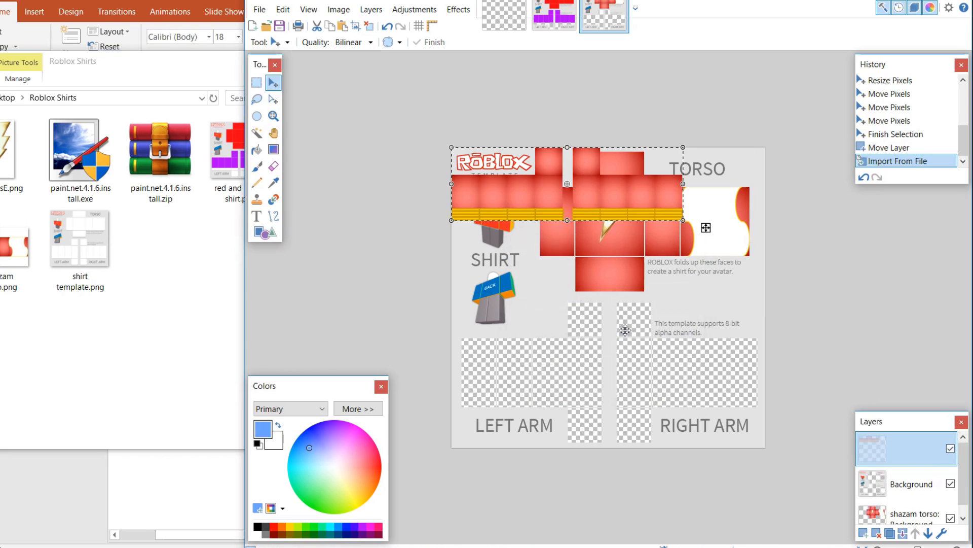
left_click_drag(613, 183, 657, 354)
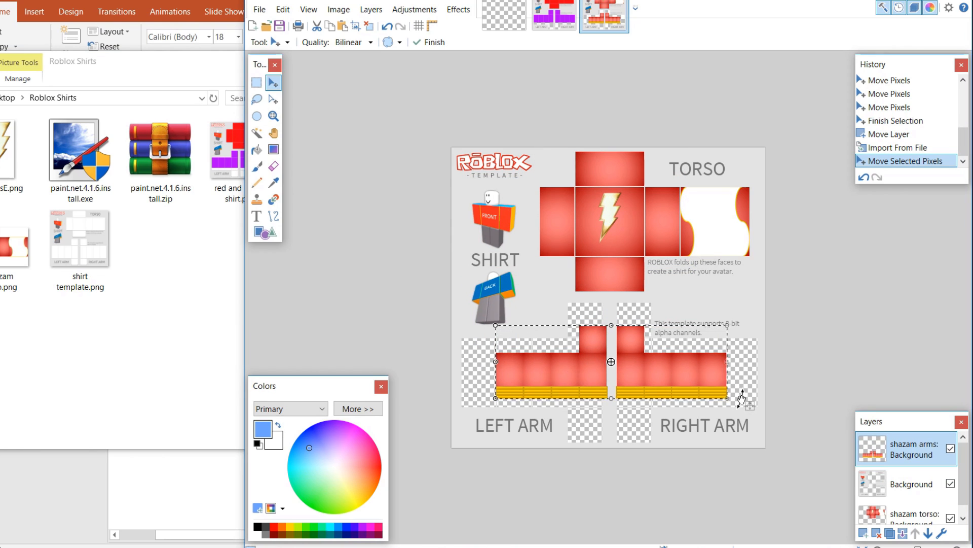
Step: Enlarge the arms artwork to span both the LEFT ARM and RIGHT ARM panels, and move its layer beneath the Background layer
left_click_drag(728, 401, 784, 434)
left_click_drag(718, 396, 683, 369)
left_click_drag(779, 413, 782, 413)
left_click_drag(760, 300, 760, 299)
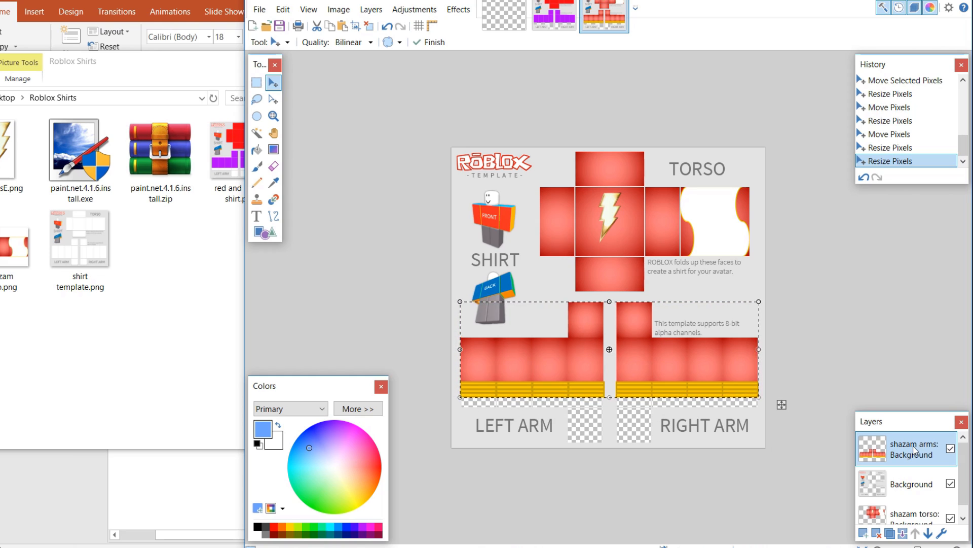
left_click_drag(915, 453, 900, 480)
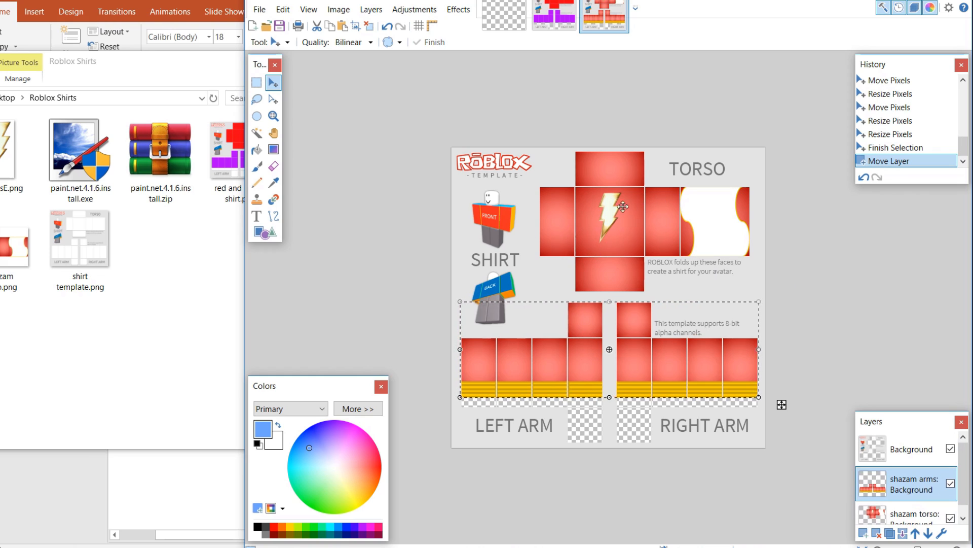
Step: Save the image as a flattened PNG named "shazam shirt tutorial" in the Roblox Shirts folder with auto-detected bit depth
left_click(264, 19)
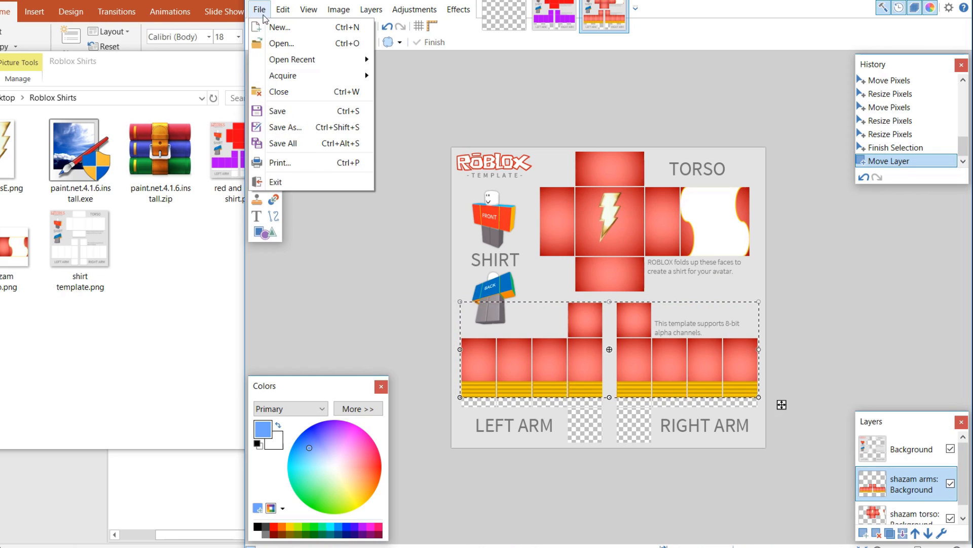
left_click(297, 127)
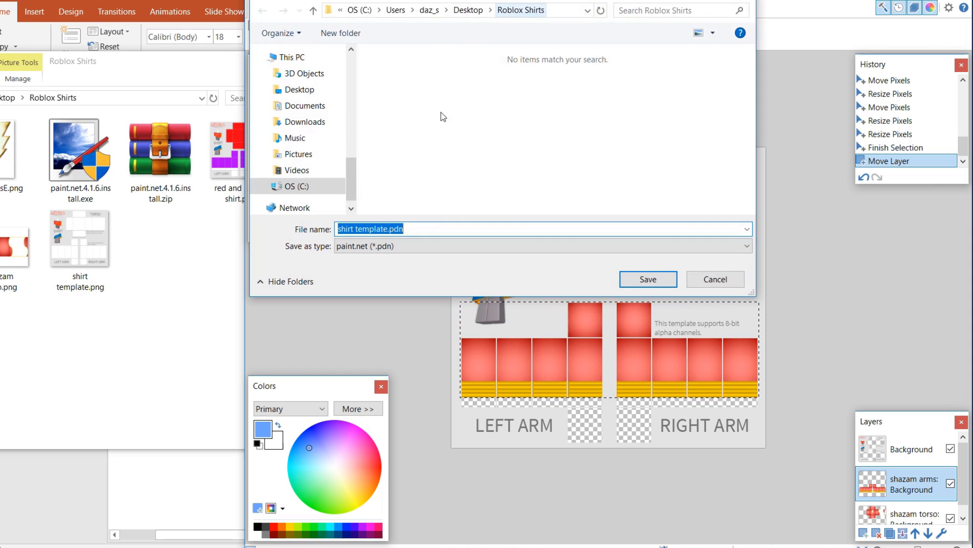
left_click(411, 241)
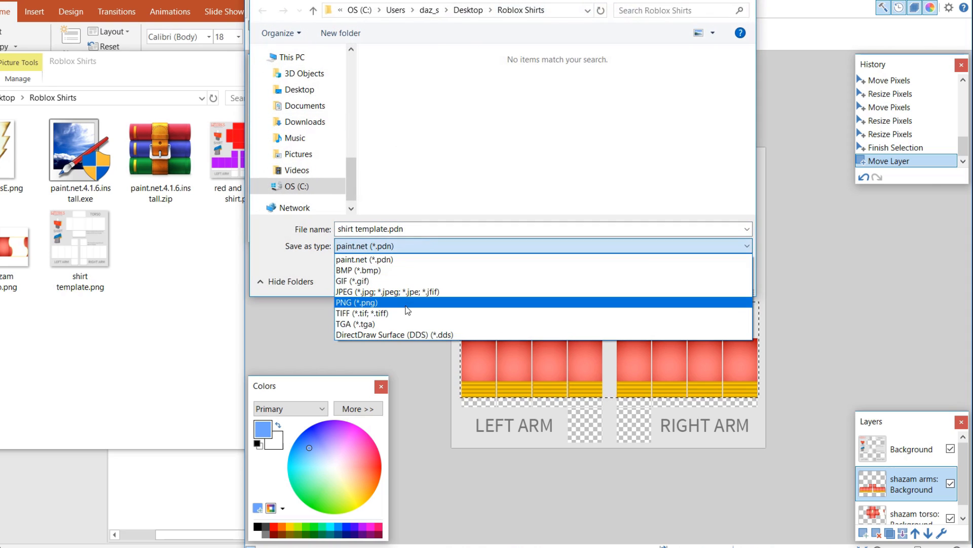
left_click(406, 304)
left_click(411, 229)
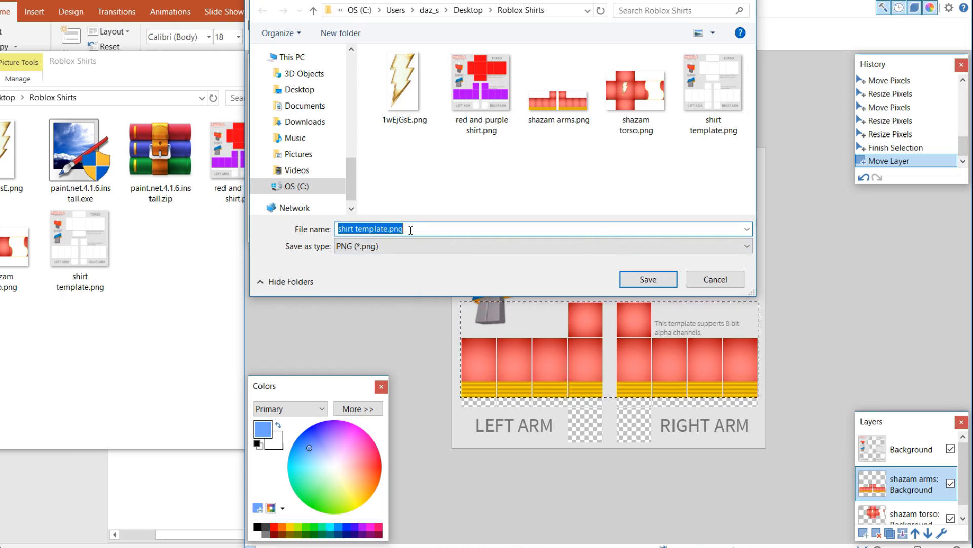
type("sham")
key("BackSpace")
type("zam shirt")
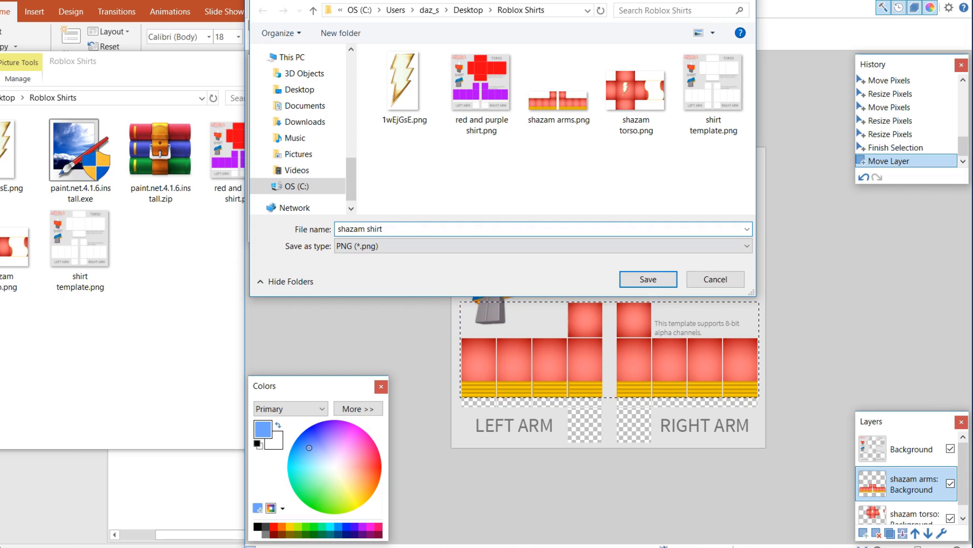
type(" tutorial")
key("Return")
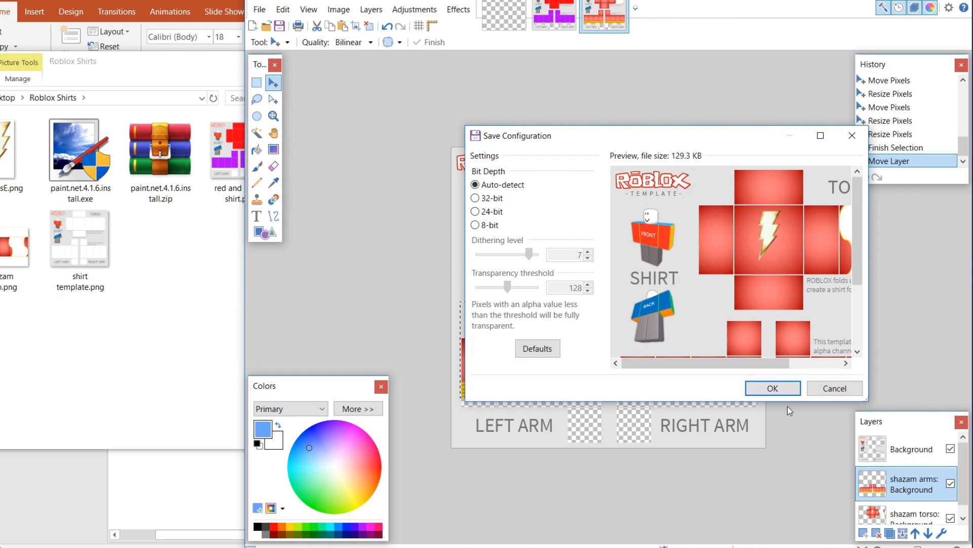
left_click(778, 391)
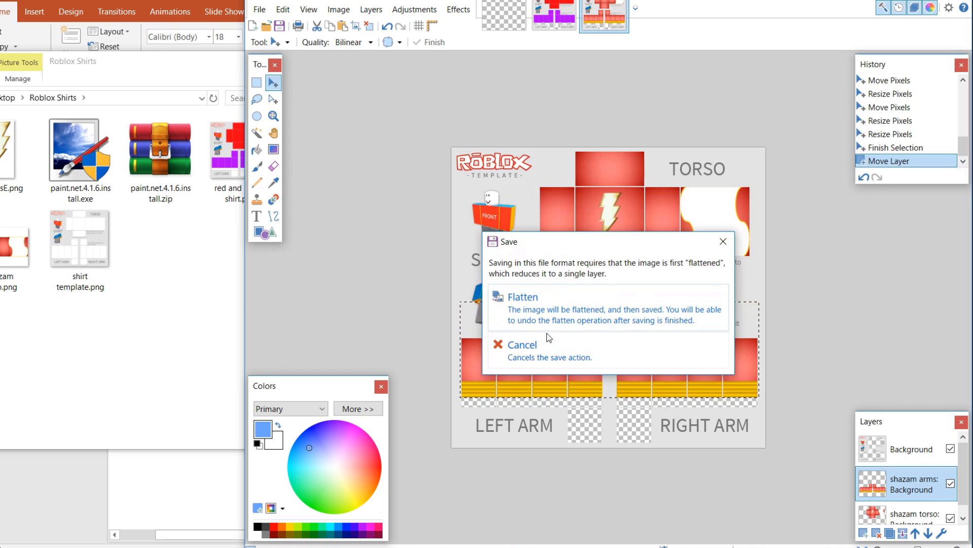
left_click(573, 307)
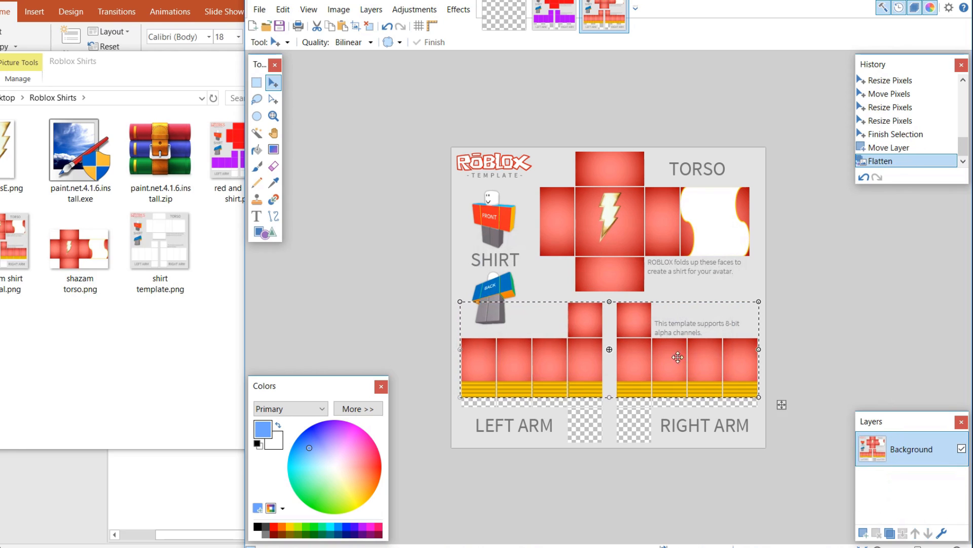
Step: Switch to the Roblox website and open the shirt creation page among the account's creations
left_click(324, 540)
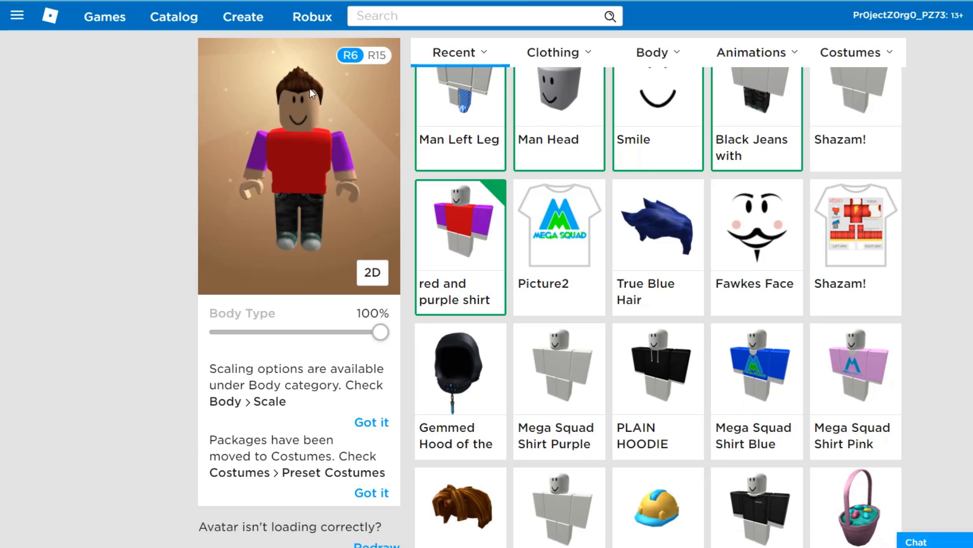
left_click(246, 21)
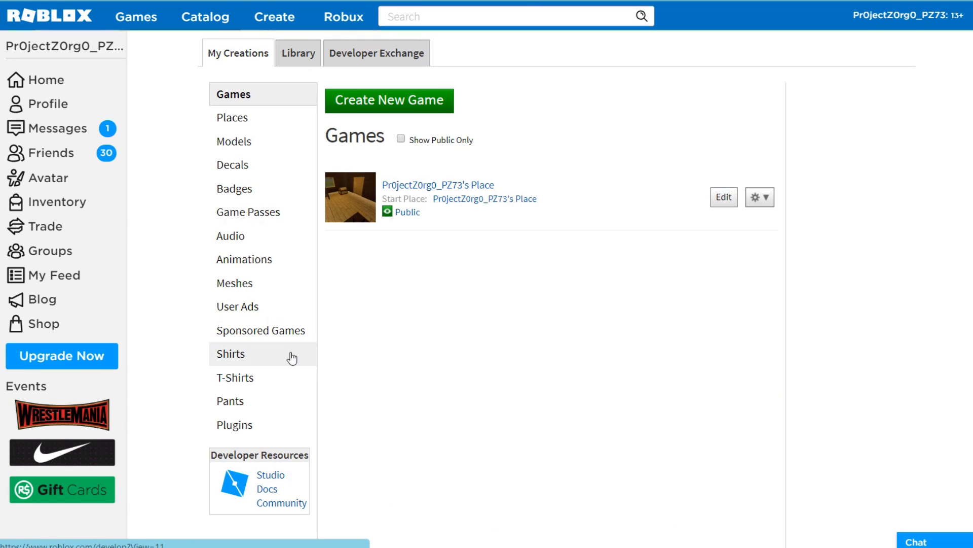
left_click(285, 354)
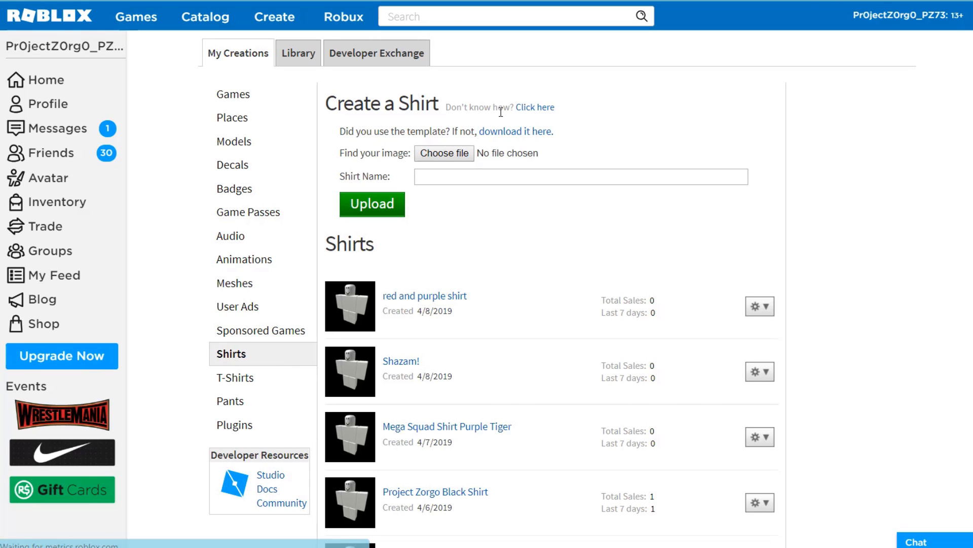
Step: Upload shazam shirt tutorial.png as a new shirt named "shazam shirt tutorial" and open its settings options
left_click(461, 155)
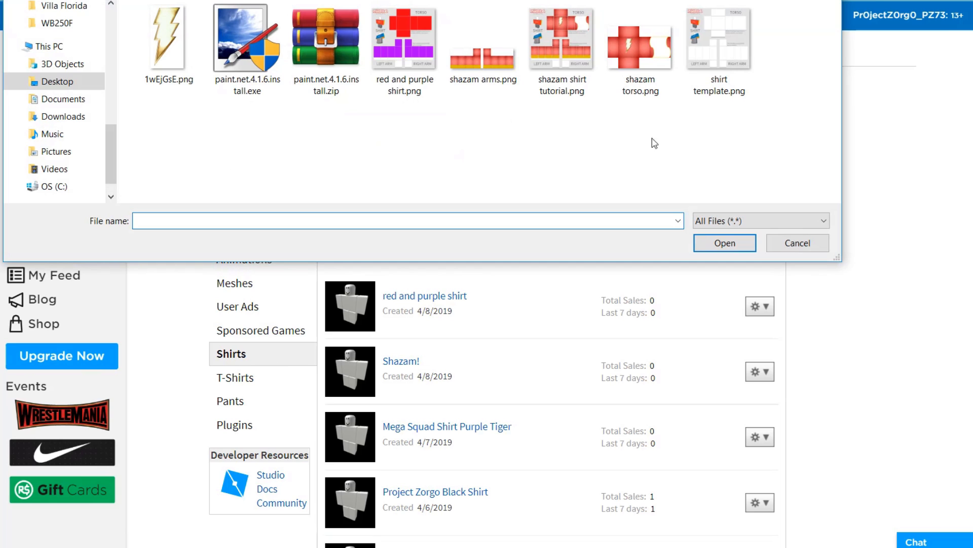
left_click(573, 47)
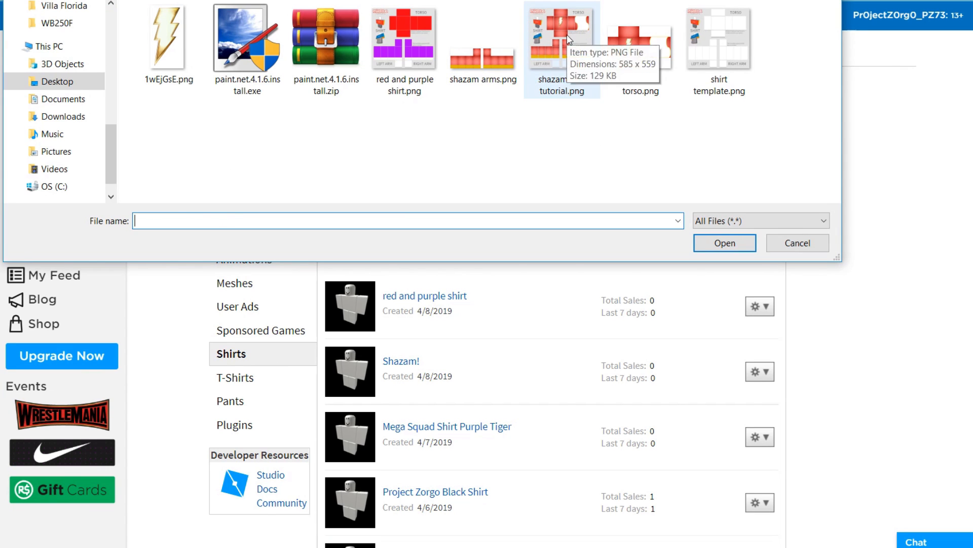
double_click(570, 48)
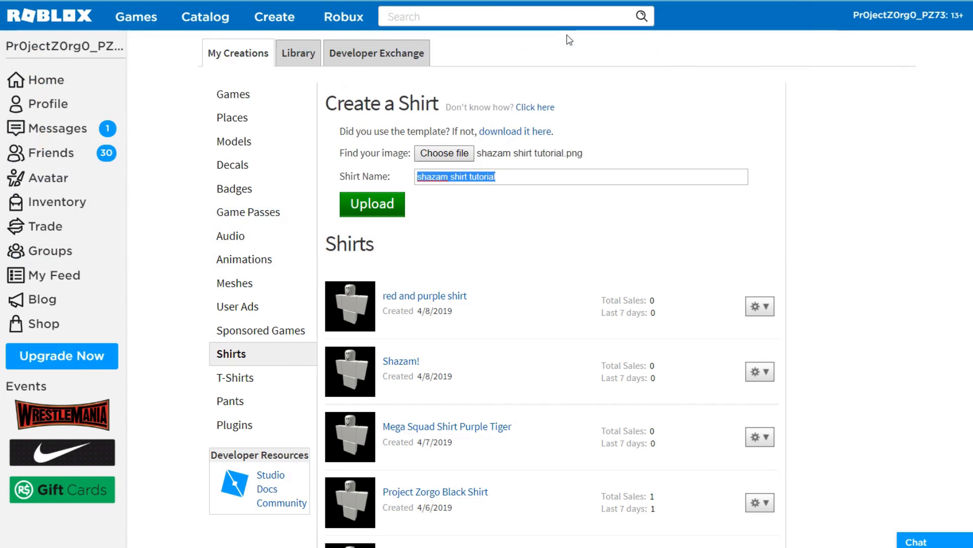
left_click(376, 206)
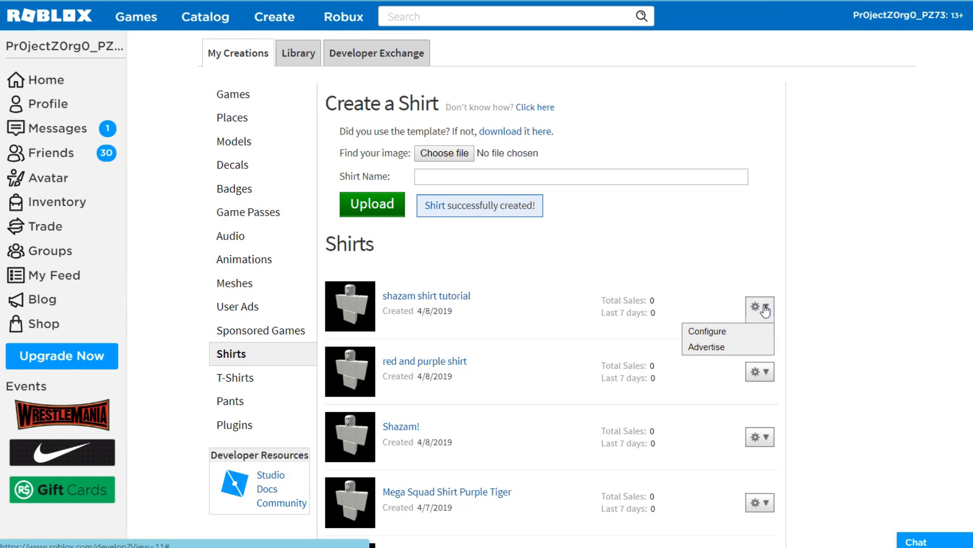
left_click(759, 306)
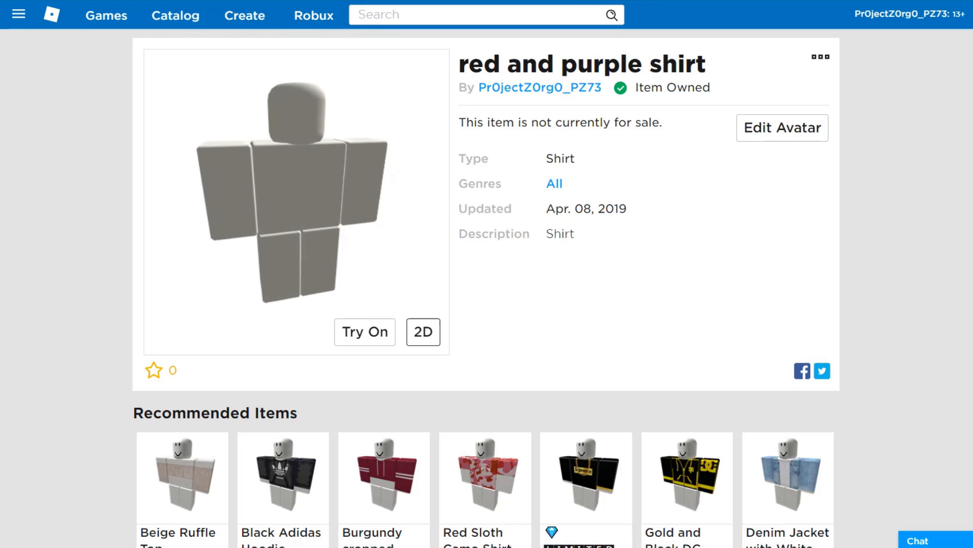
Step: Open the configuration page of the red and purple shirt from the created shirts and review its description and selling settings
left_click(228, 23)
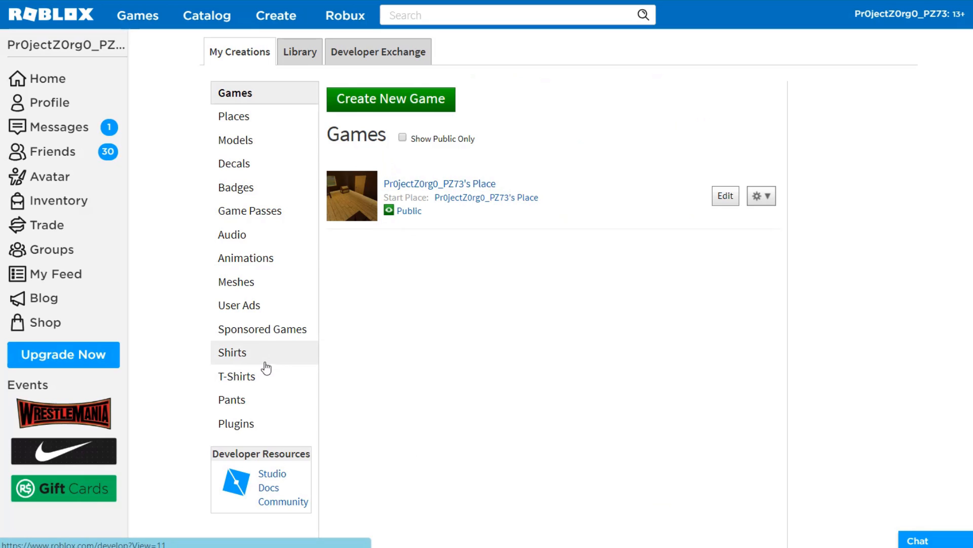
left_click(264, 361)
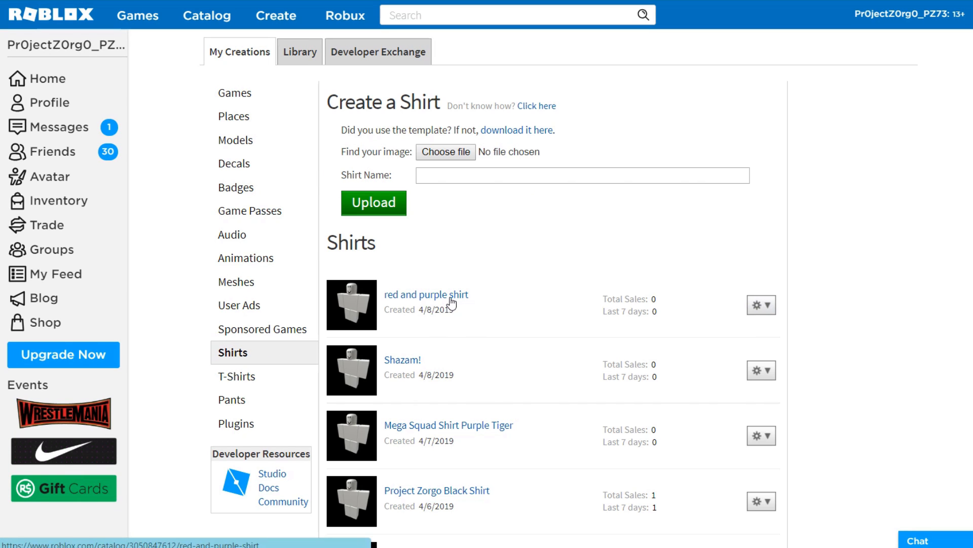
left_click(760, 305)
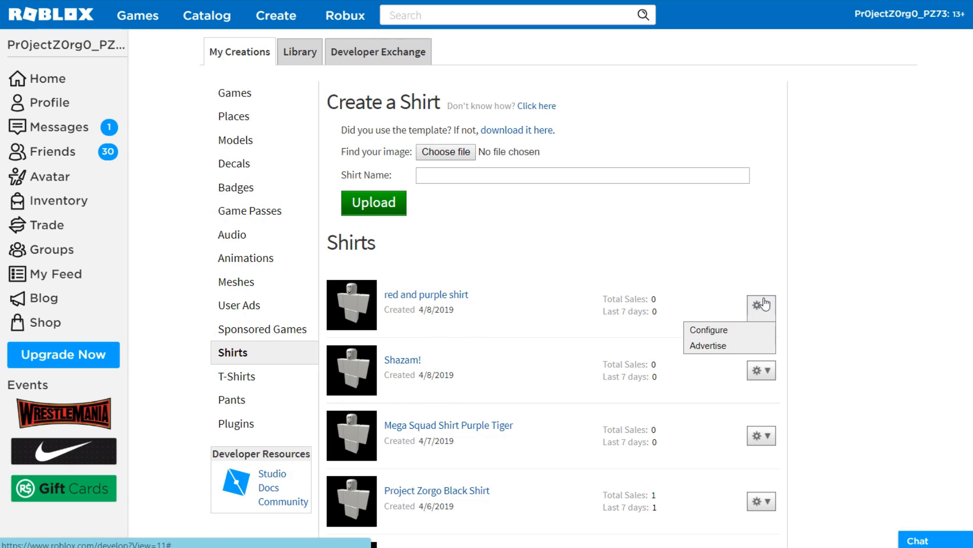
left_click(729, 334)
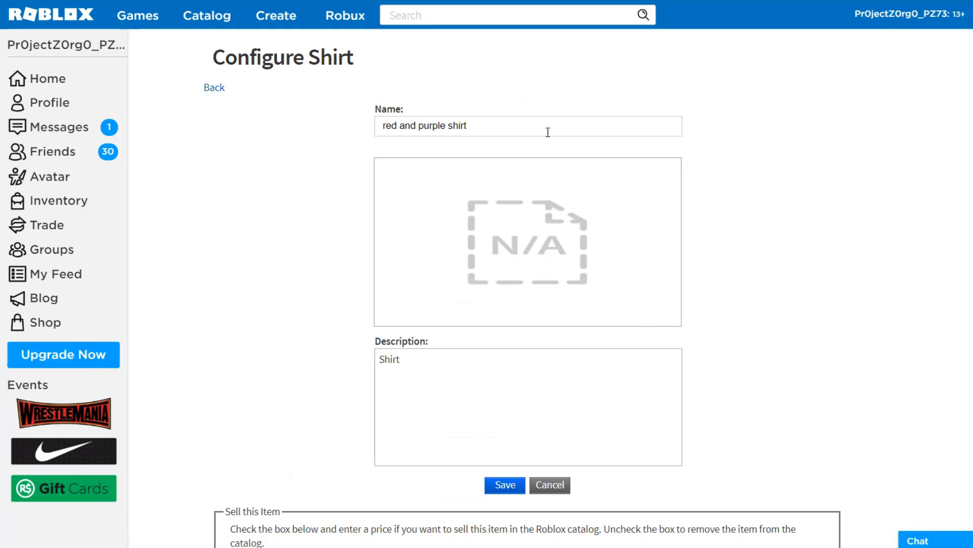
scroll(504, 305, "down", 4)
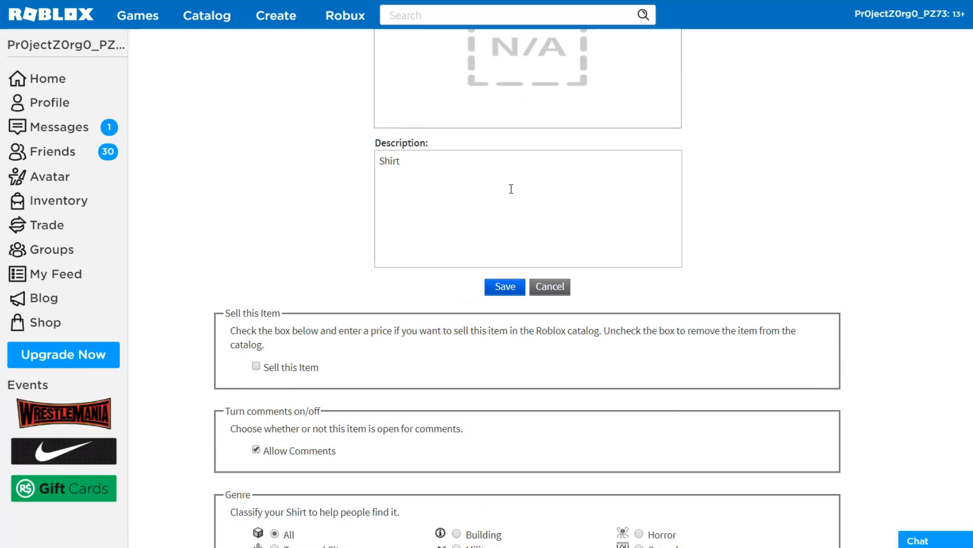
scroll(567, 134, "up", 4)
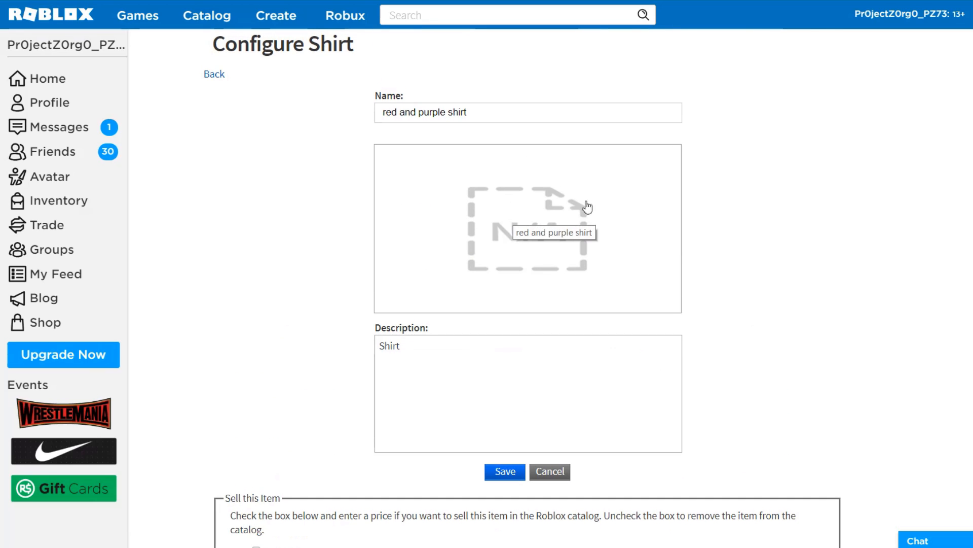
Step: Add "red and purple shirt" to the shirt's description, offer it for sale at 5 Robux and save the configuration
left_click(445, 367)
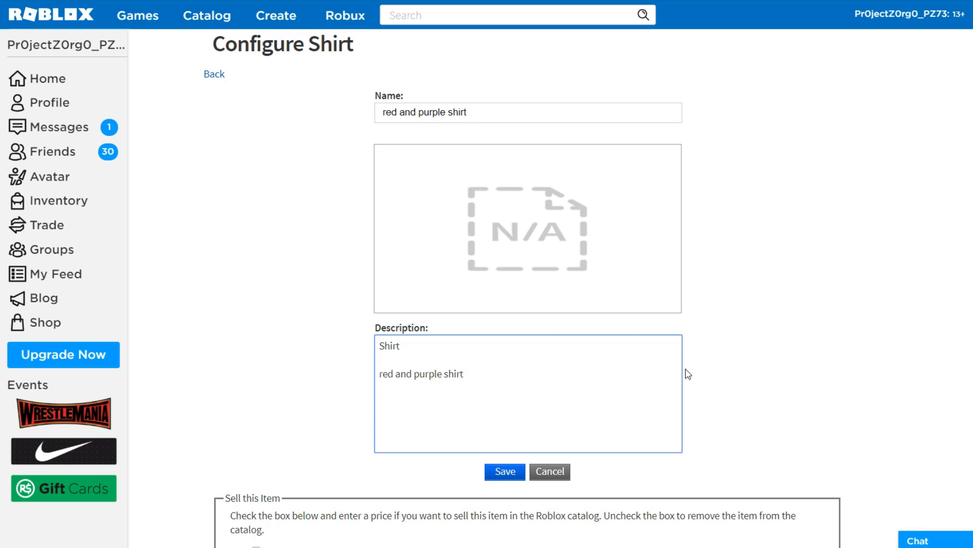
scroll(513, 461, "down", 7)
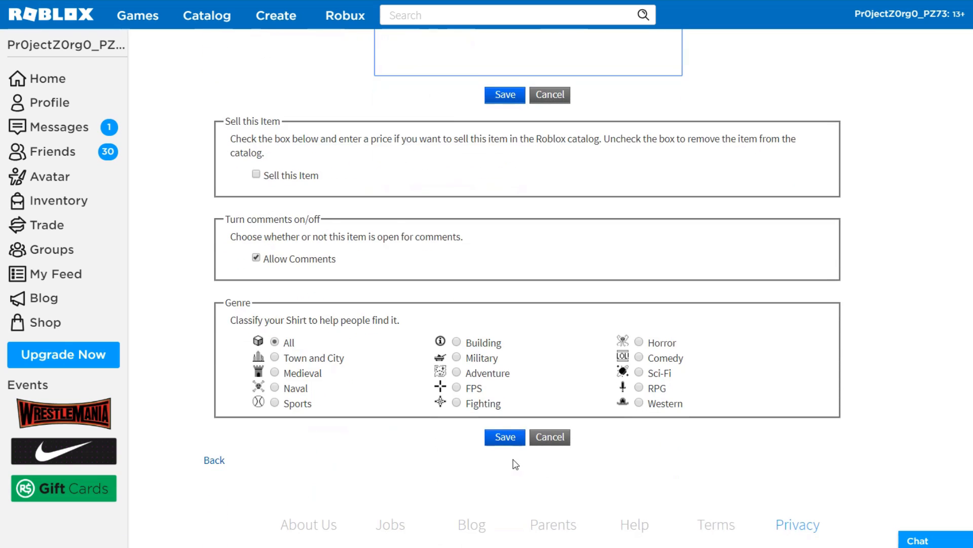
left_click(256, 175)
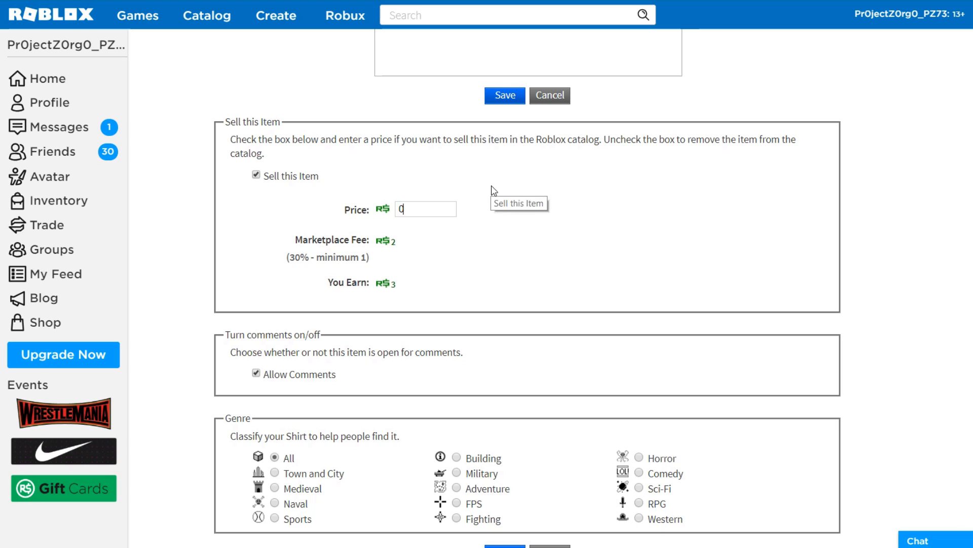
left_click(492, 186)
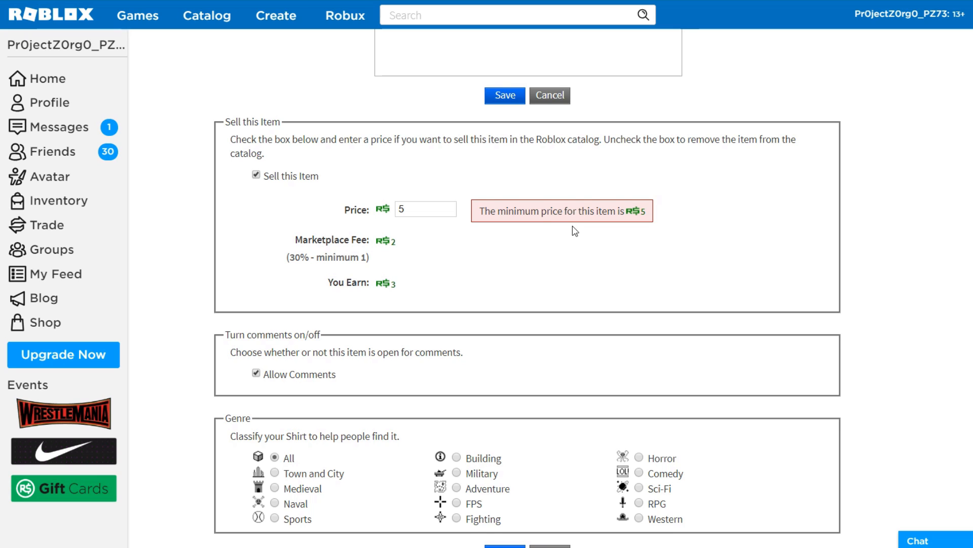
scroll(574, 231, "down", 1)
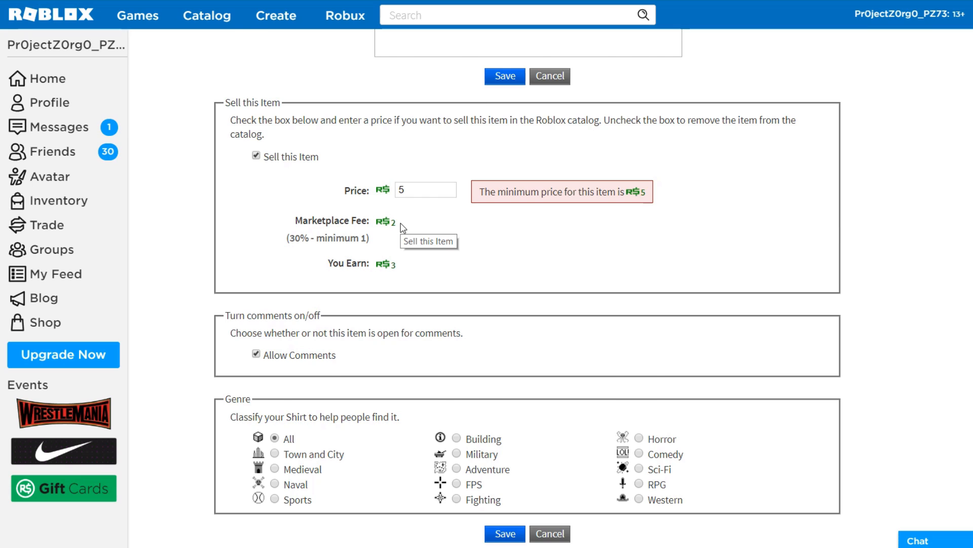
scroll(419, 114, "down", 2)
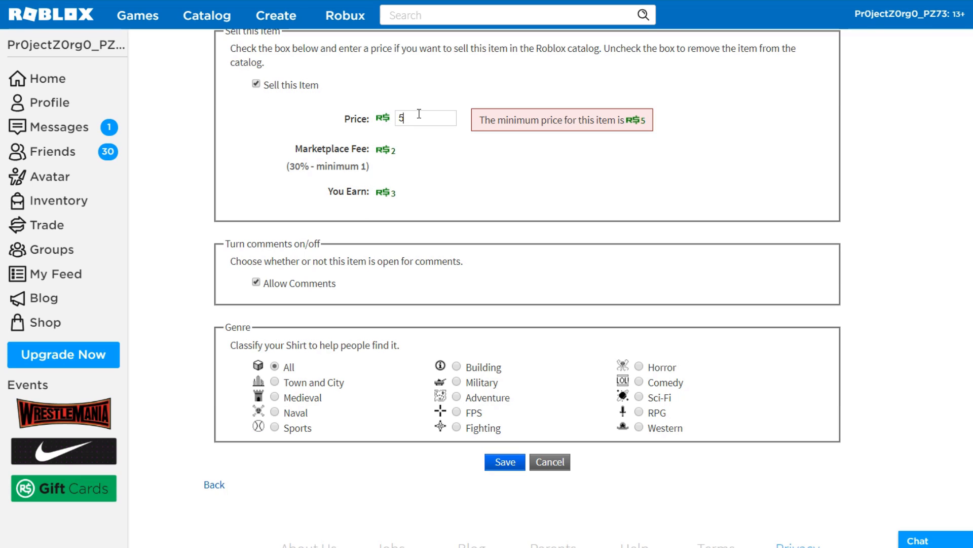
left_click(505, 464)
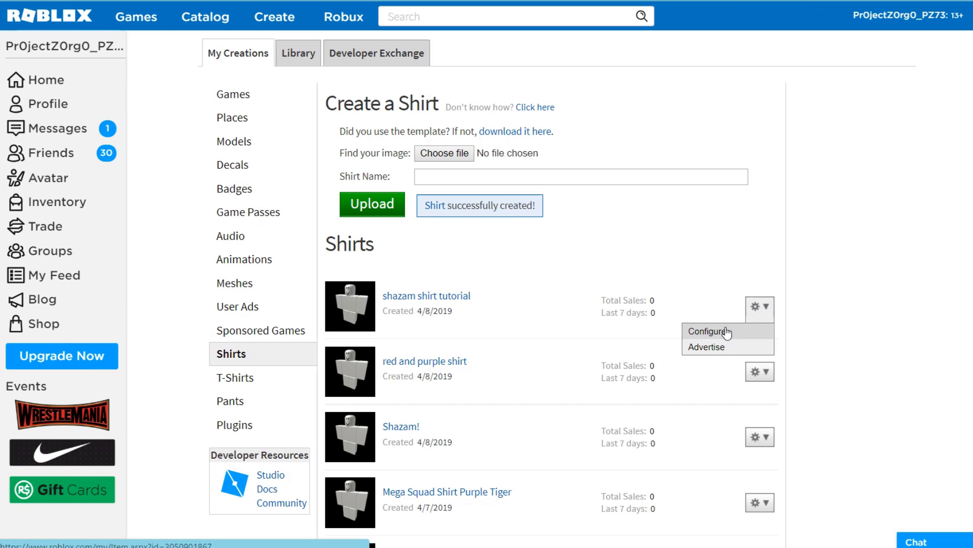
Step: Configure the shazam shirt tutorial item with the name "Shazam! Shirt" and add "Shazam Shirt" to its description
left_click(722, 331)
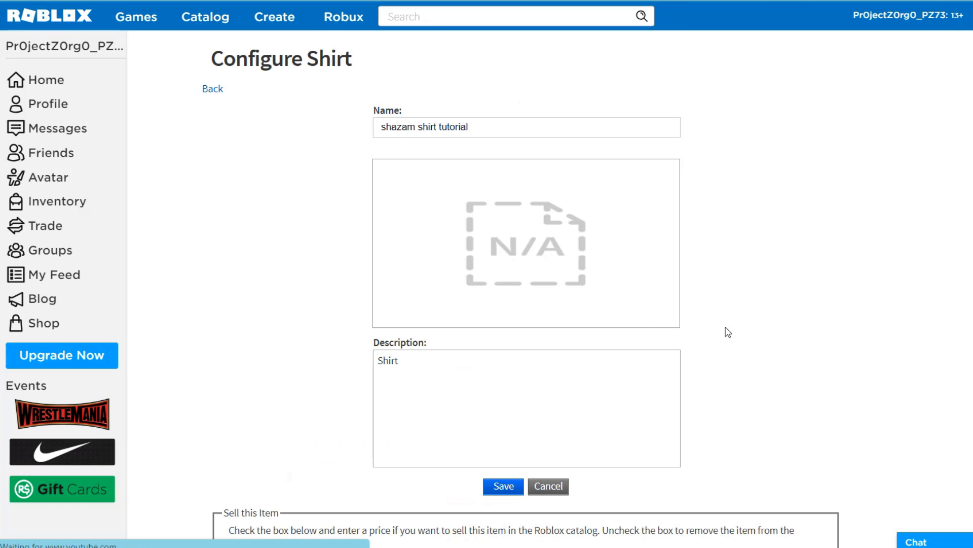
left_click_drag(482, 127, 348, 135)
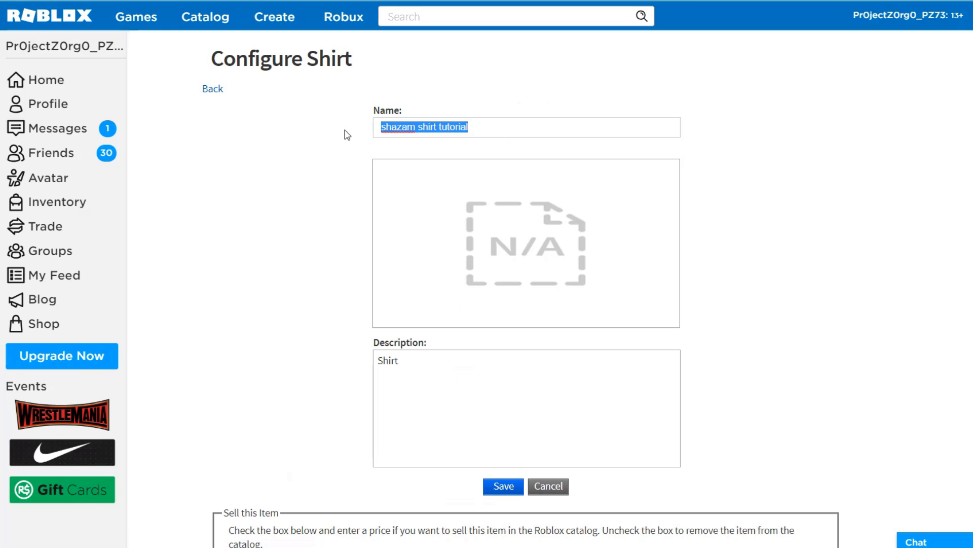
type("Shazam")
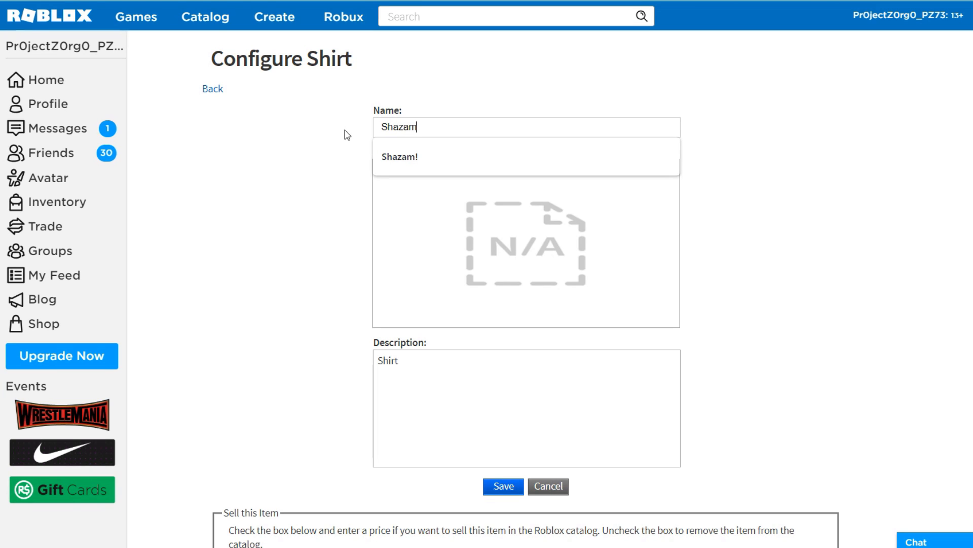
type("! Shirt")
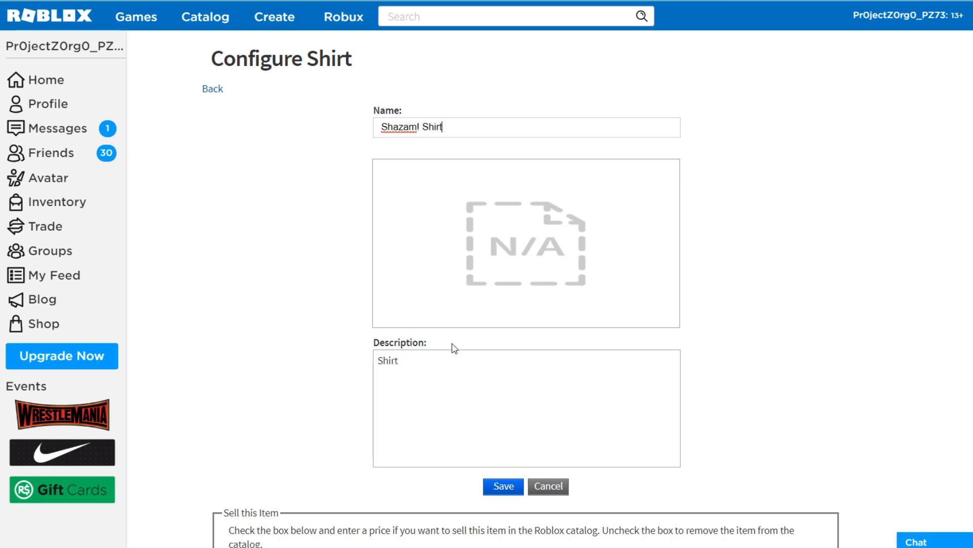
left_click(435, 364)
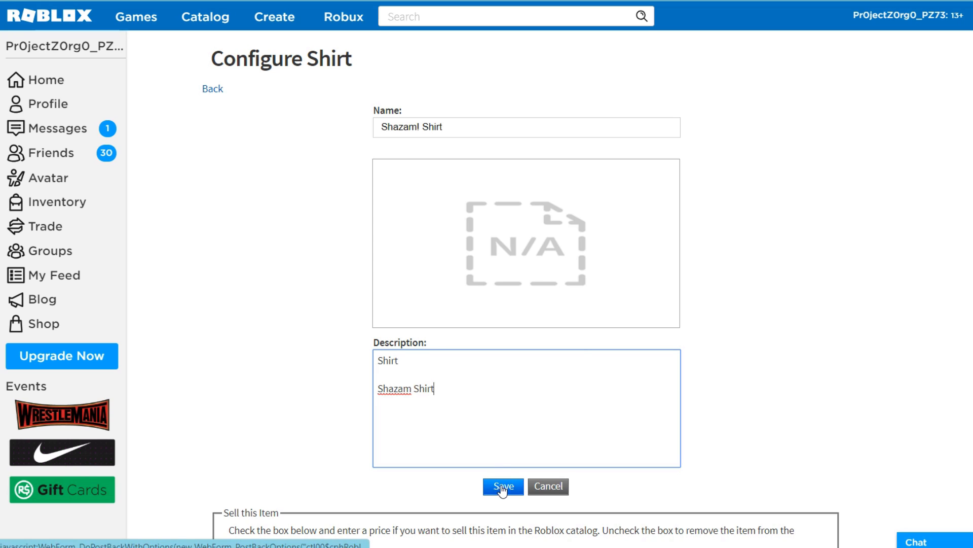
Step: Offer the Shazam! Shirt for sale at 5 Robux, disallow comments and save the configuration
scroll(500, 490, "down", 8)
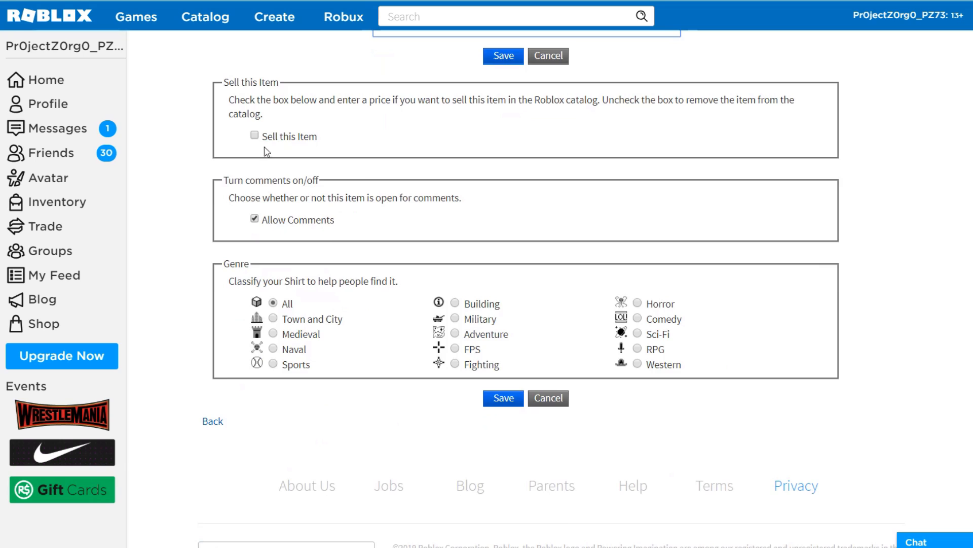
left_click(254, 135)
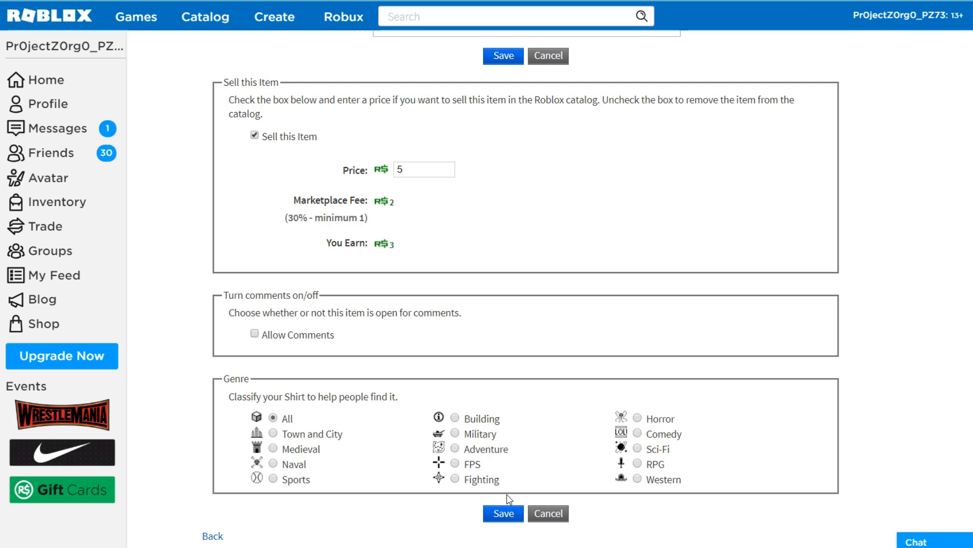
left_click(504, 512)
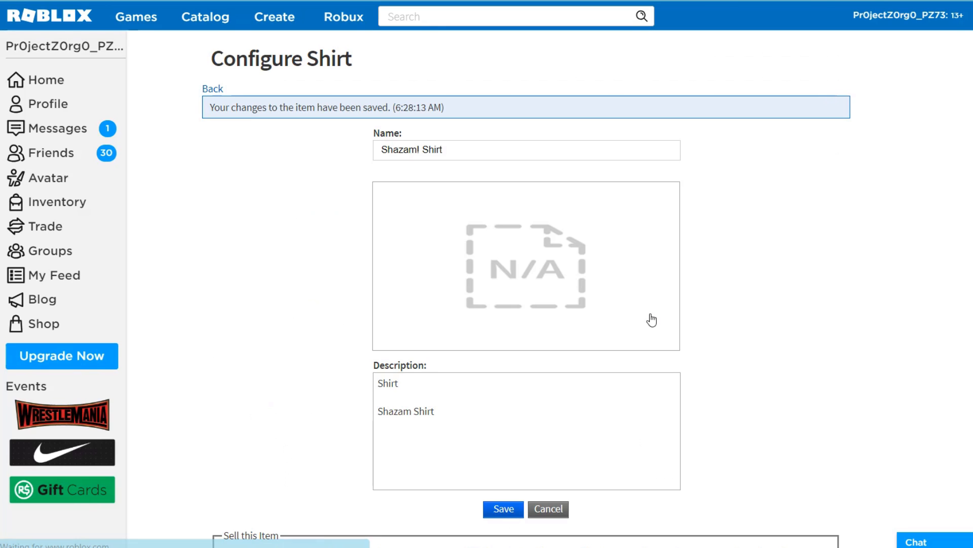
Step: Go from the Shazam! Shirt's item page to the avatar editor, put the shirt on the avatar and reload the page
left_click(213, 89)
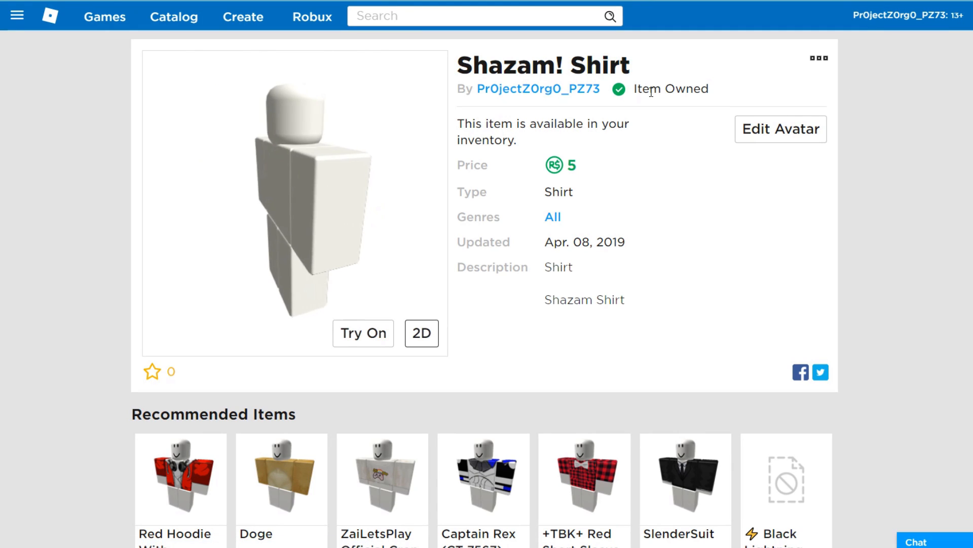
left_click(783, 133)
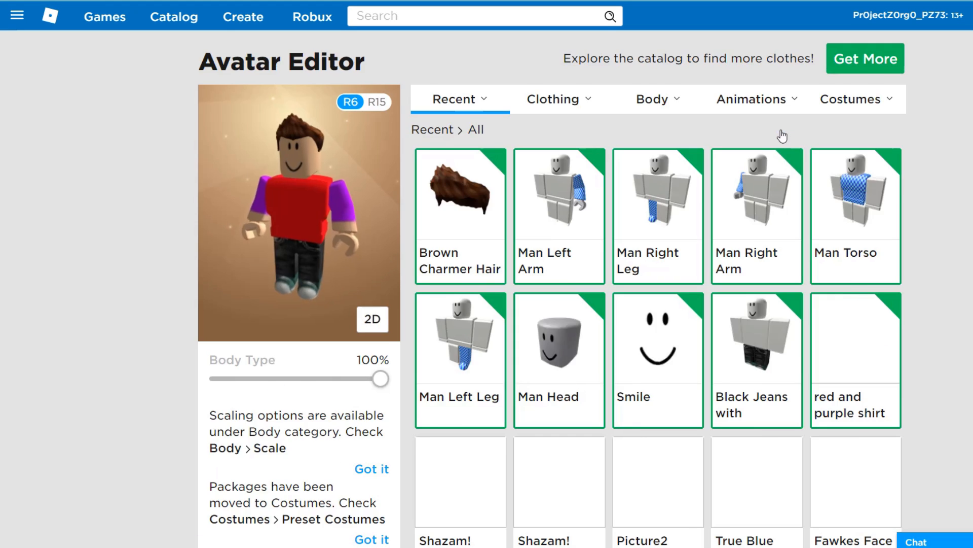
scroll(308, 181, "down", 4)
left_click_drag(308, 181, 288, 175)
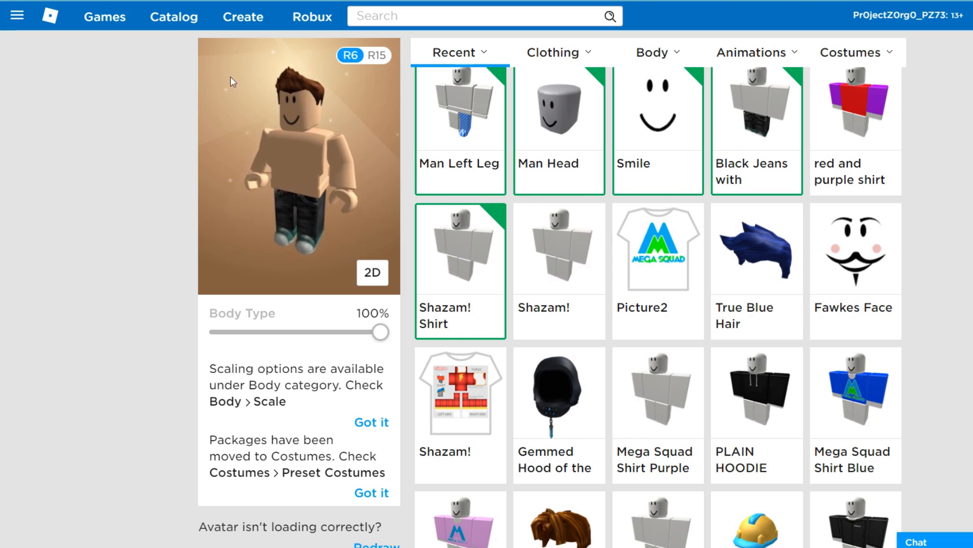
key("F5")
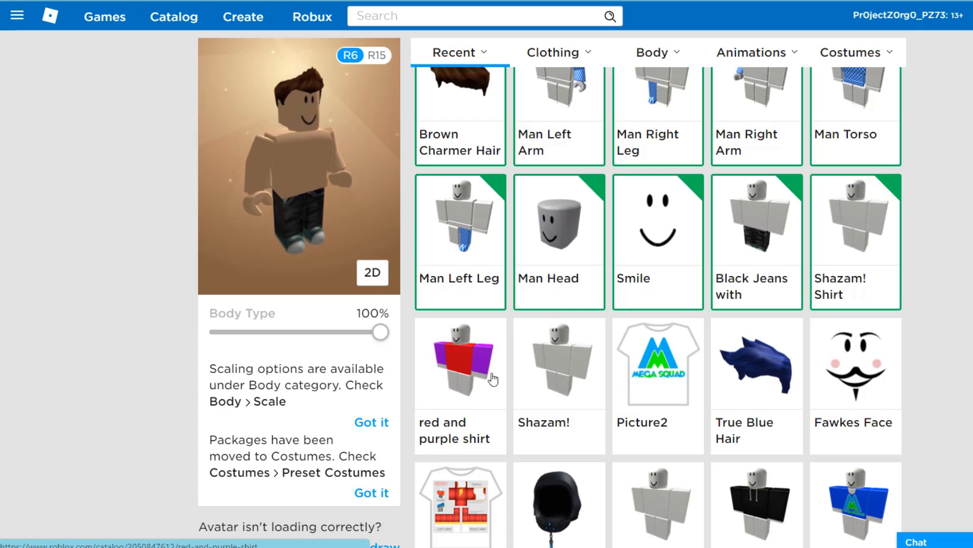
Step: Put the Mega Squad Shirt Blue on the avatar and rotate the character to inspect it from all sides
scroll(592, 265, "down", 2)
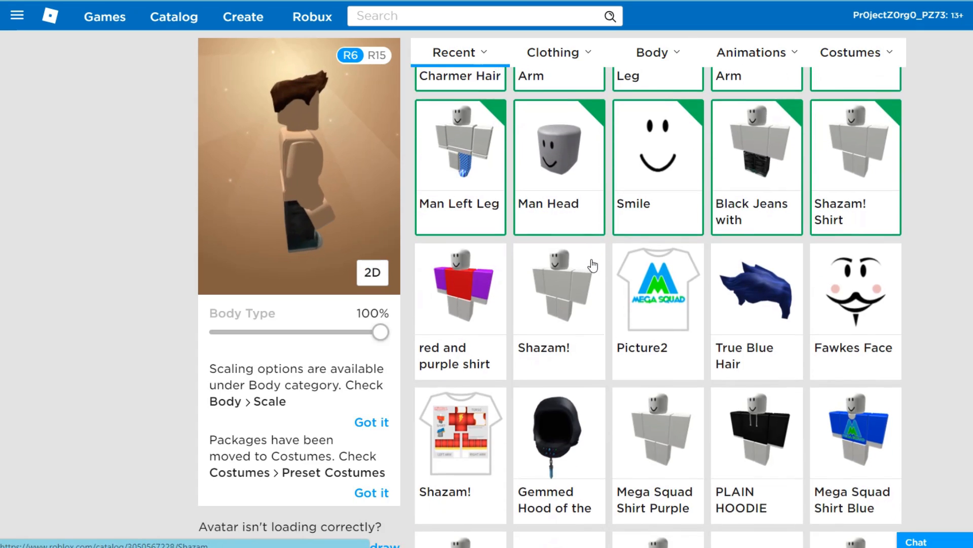
scroll(592, 265, "down", 3)
scroll(855, 320, "up", 1)
left_click(855, 320)
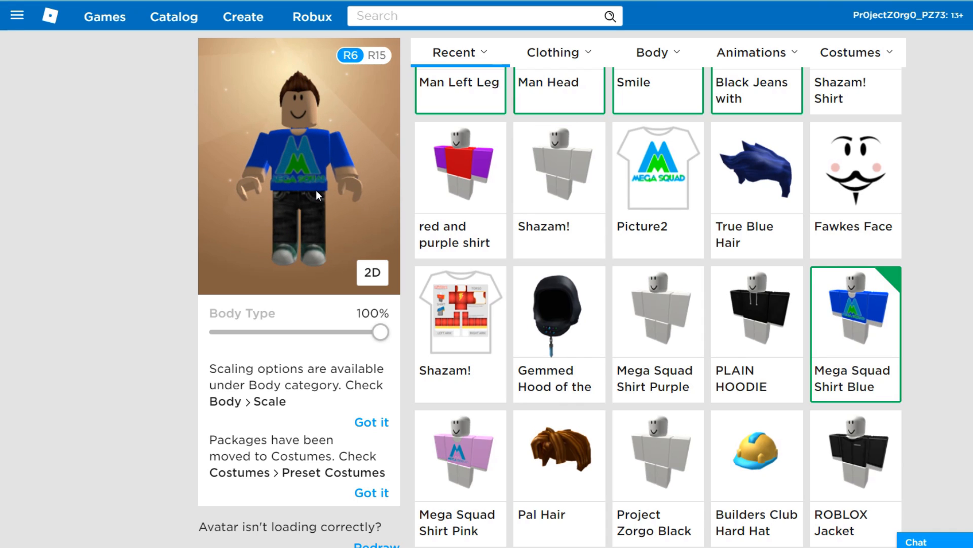
left_click_drag(315, 190, 389, 187)
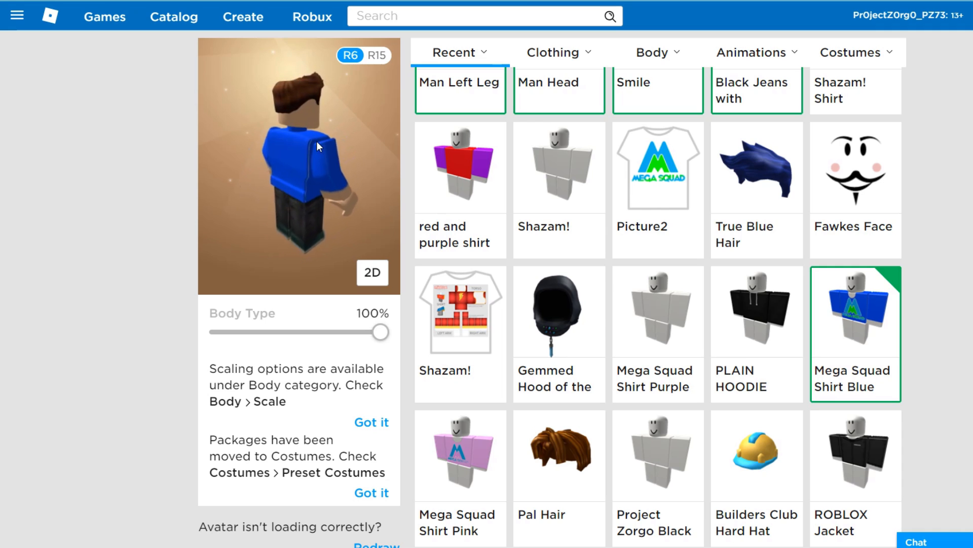
scroll(657, 379, "down", 2)
scroll(657, 380, "up", 7)
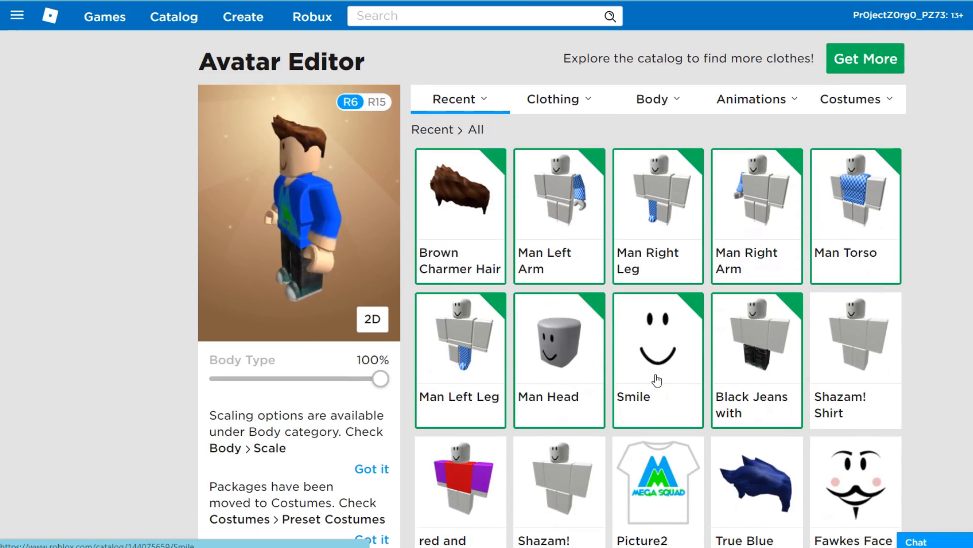